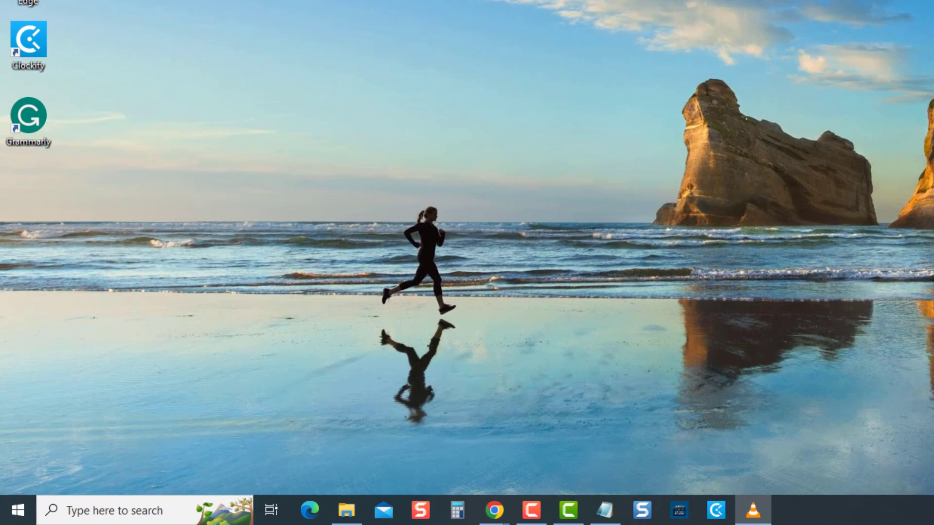
# Run a Windows Update check under Settings > Update & Security.
pyautogui.click(20, 510)
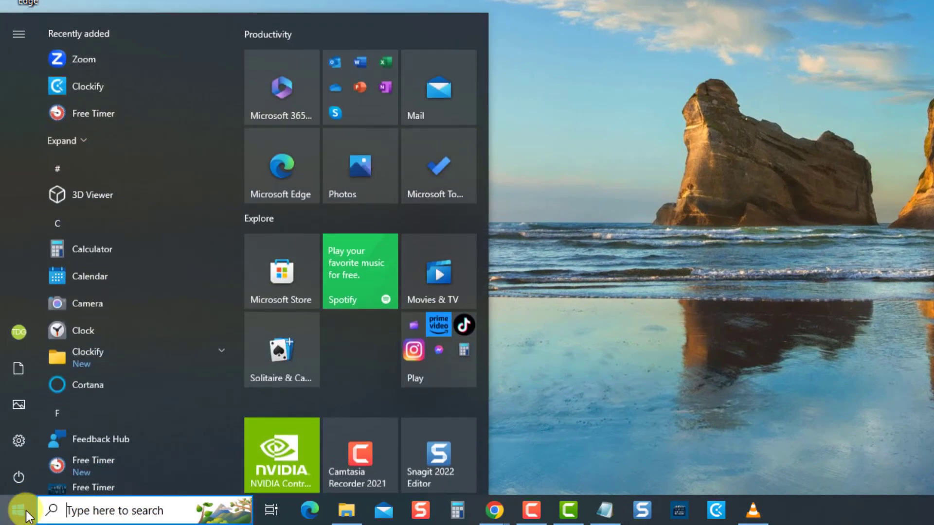
pyautogui.click(17, 442)
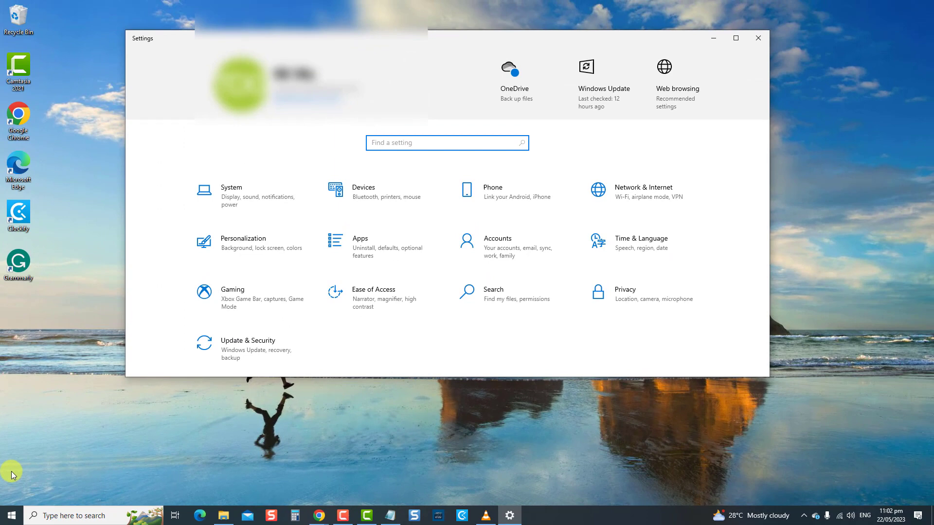
pyautogui.click(219, 369)
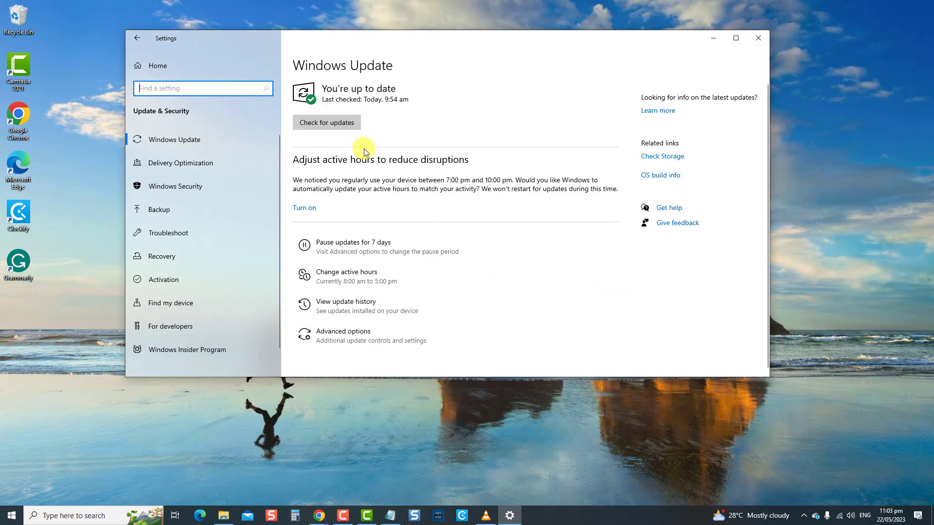
pyautogui.click(355, 123)
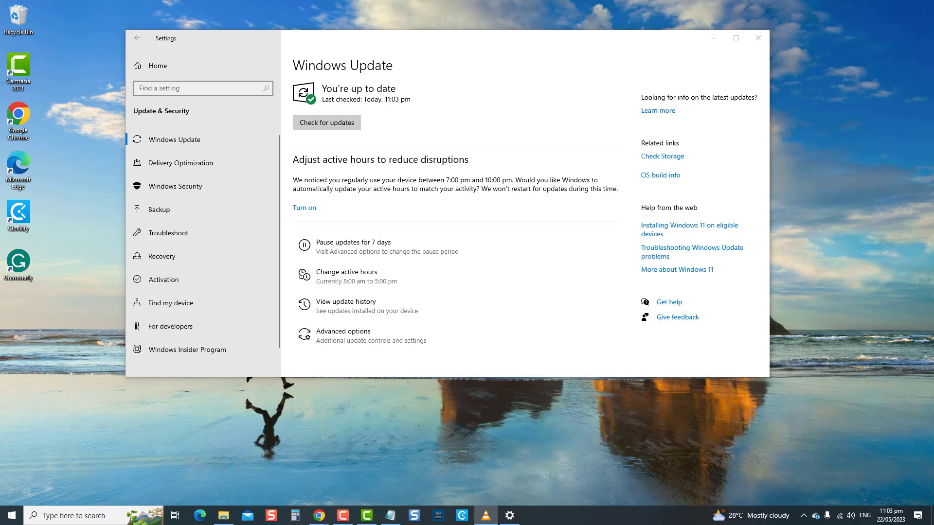
pyautogui.click(758, 38)
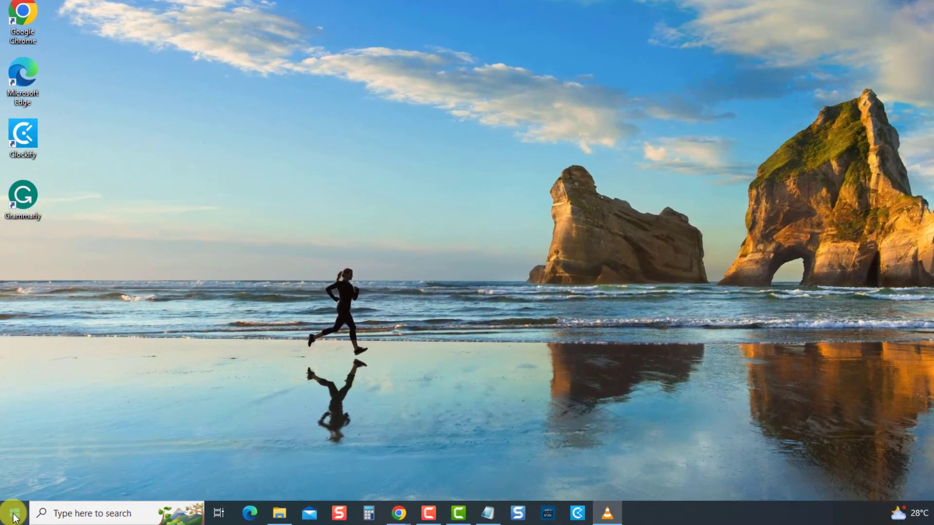
pyautogui.click(14, 514)
pyautogui.click(15, 488)
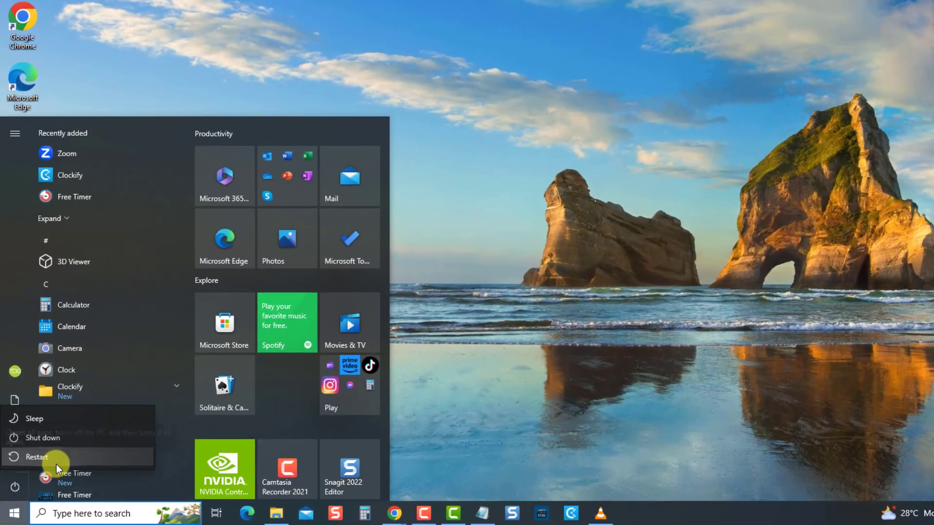
pyautogui.click(751, 279)
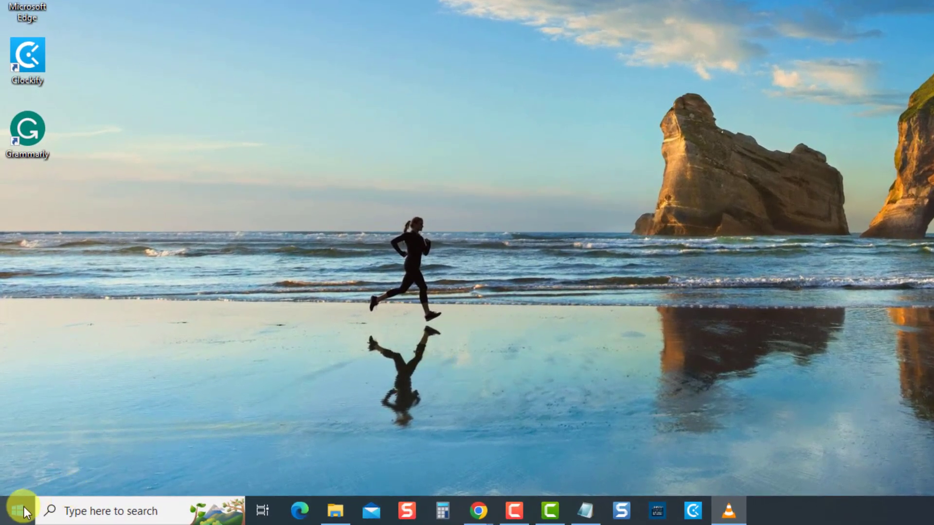
# End the Calculator background process in Task Manager, then close Task Manager.
pyautogui.rightClick(23, 507)
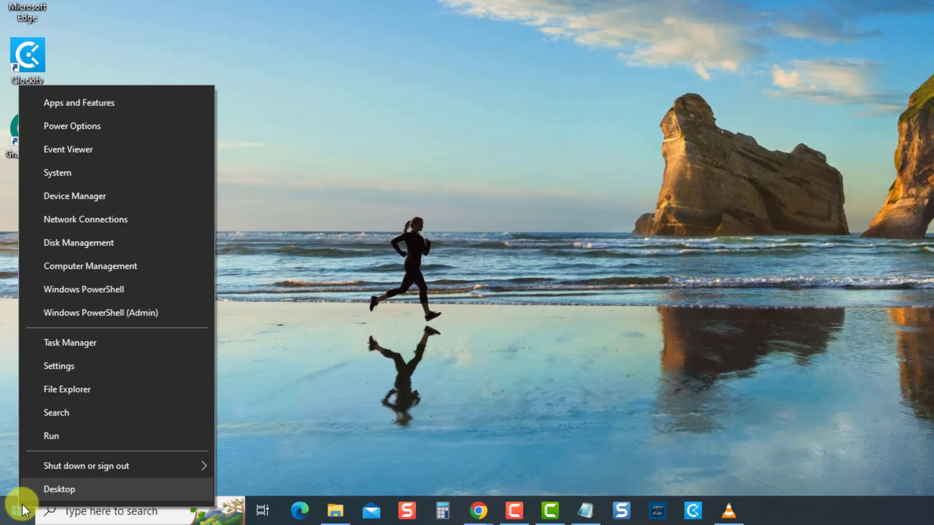
pyautogui.click(97, 343)
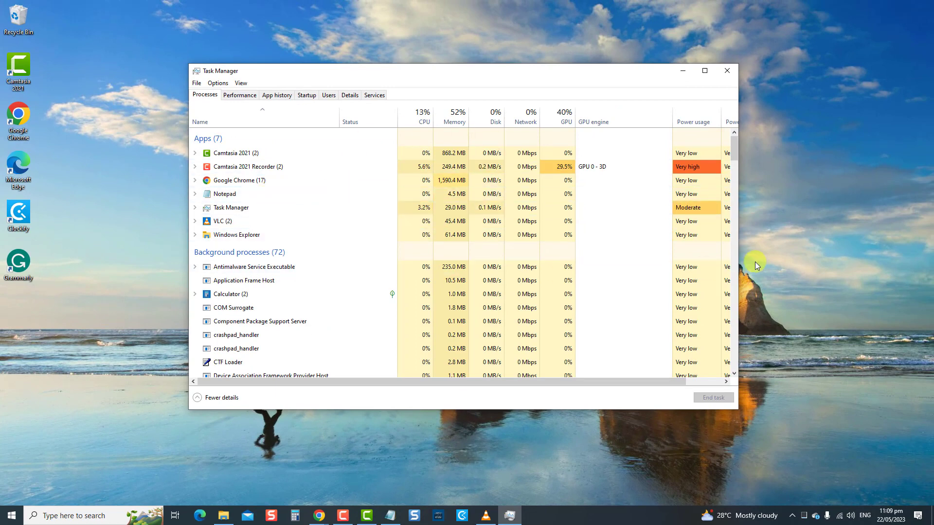
pyautogui.rightClick(227, 209)
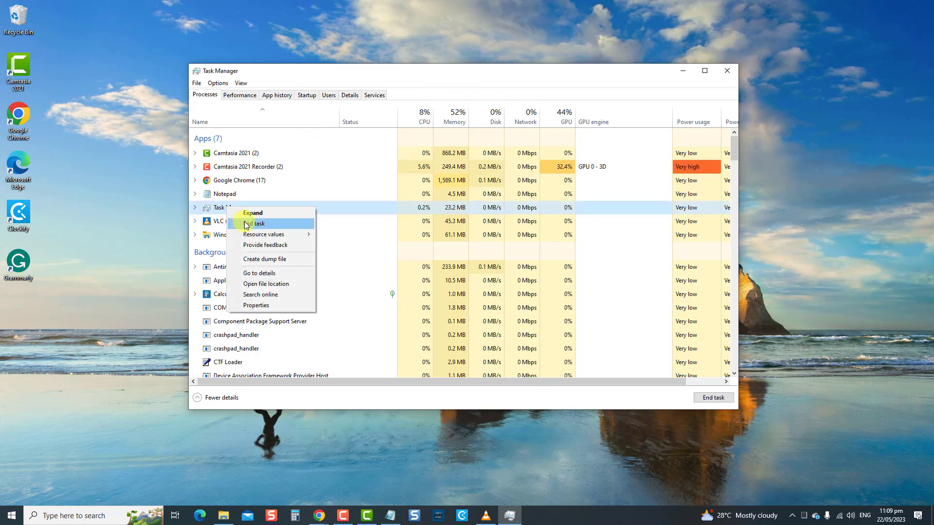
pyautogui.doubleClick(352, 212)
pyautogui.scroll(-1, 276, 275)
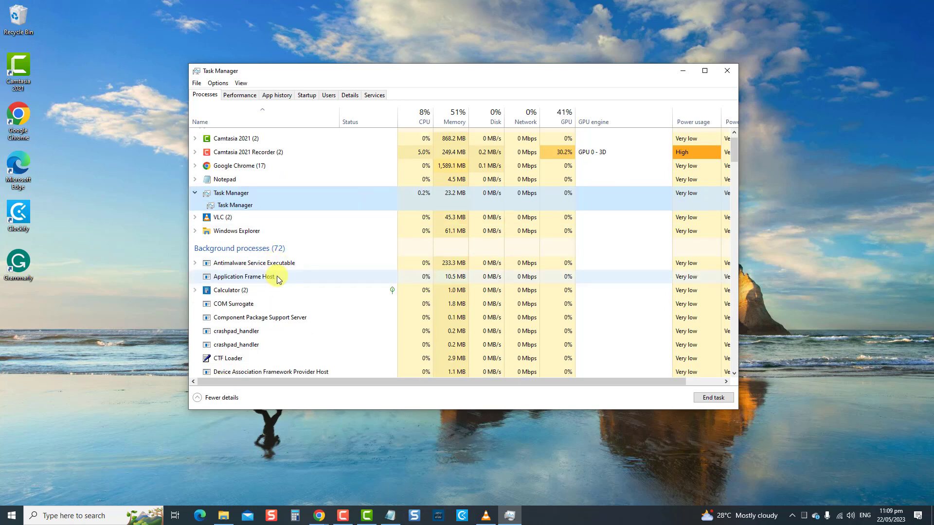
pyautogui.scroll(-2, 276, 275)
pyautogui.click(238, 262)
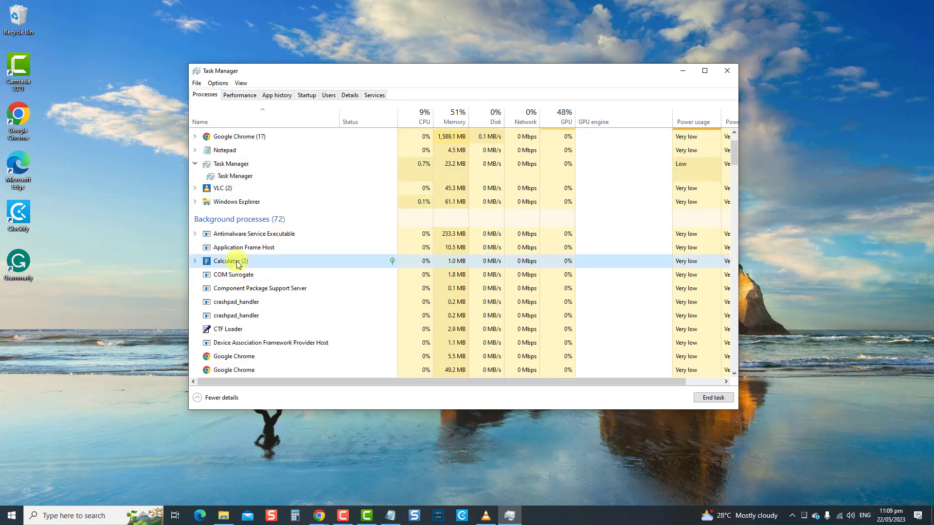
pyautogui.rightClick(237, 262)
pyautogui.click(263, 289)
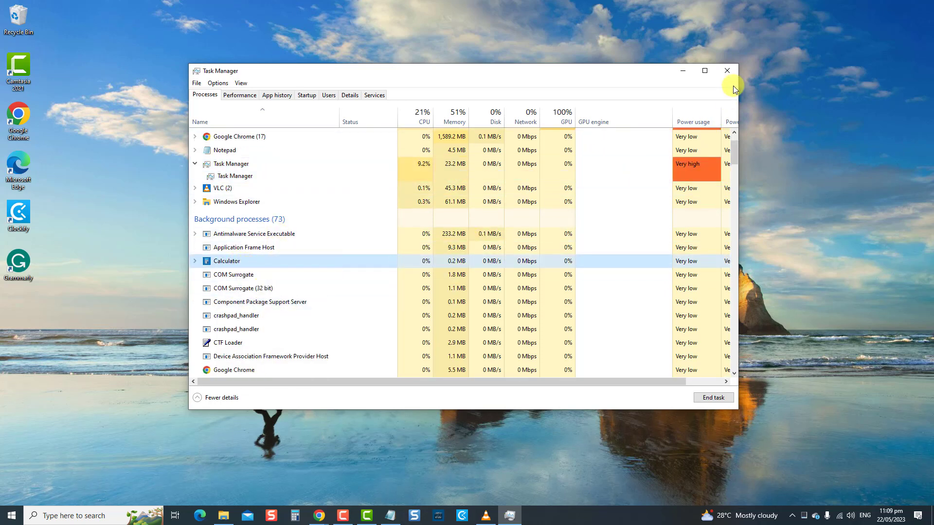
pyautogui.click(731, 73)
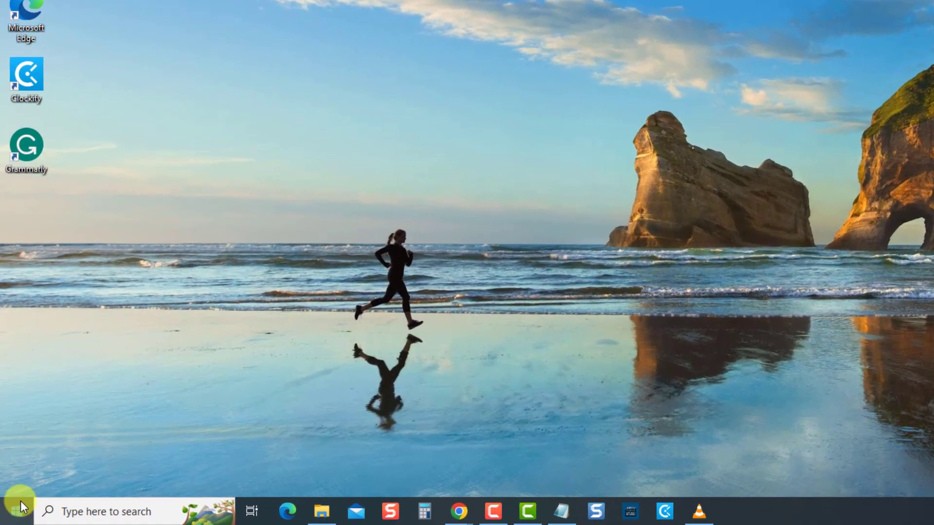
pyautogui.click(15, 514)
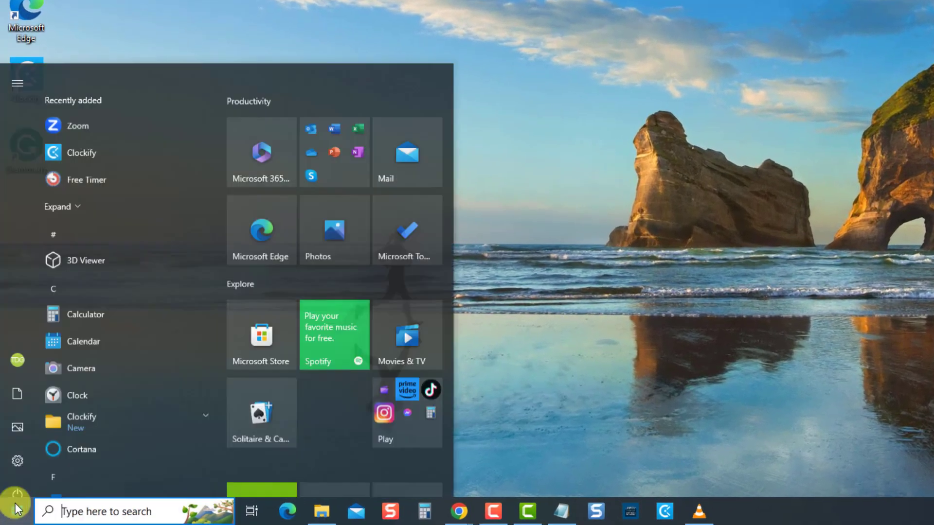
pyautogui.click(15, 484)
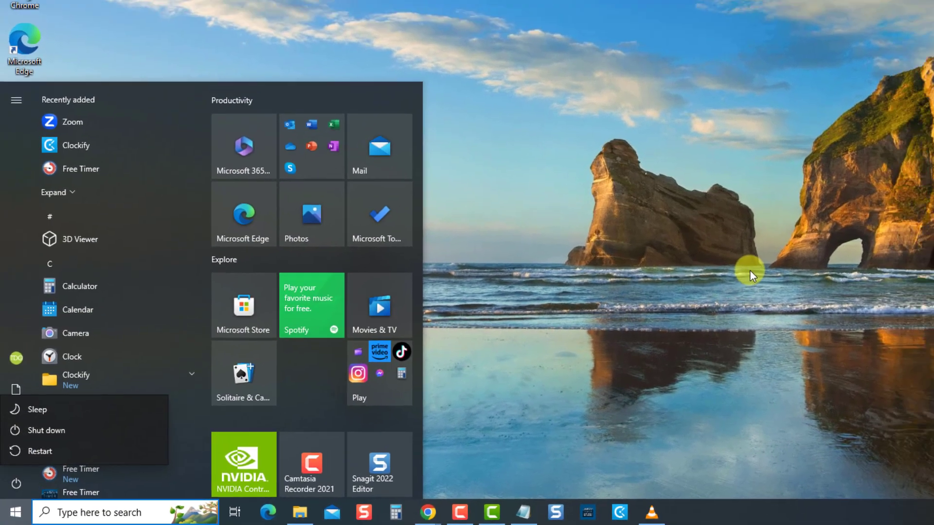
pyautogui.click(829, 264)
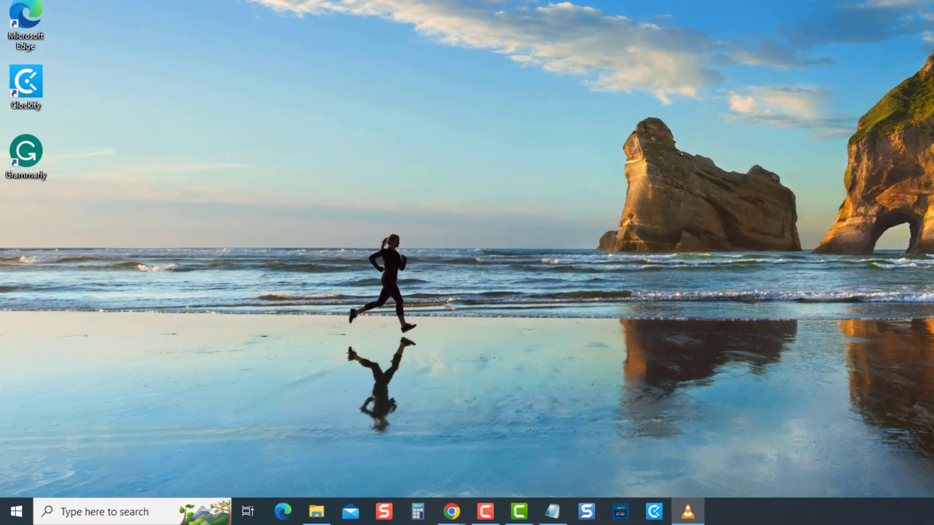
# Restart the Windows Explorer process from Task Manager, then close Task Manager.
pyautogui.rightClick(19, 500)
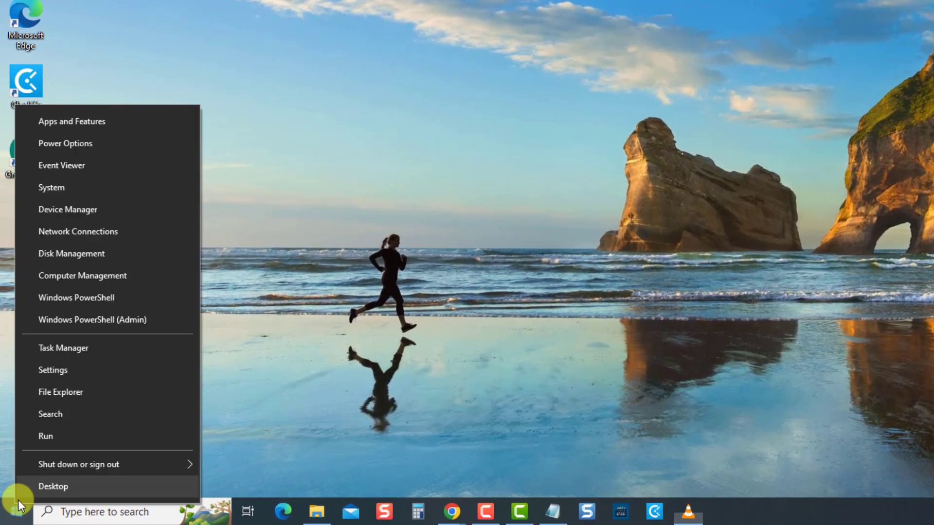
pyautogui.click(80, 348)
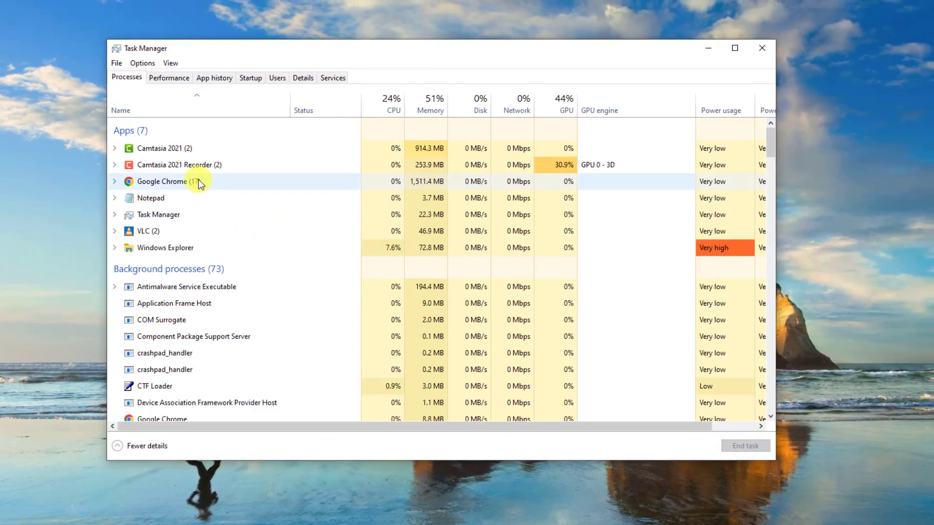
pyautogui.doubleClick(185, 244)
pyautogui.rightClick(185, 244)
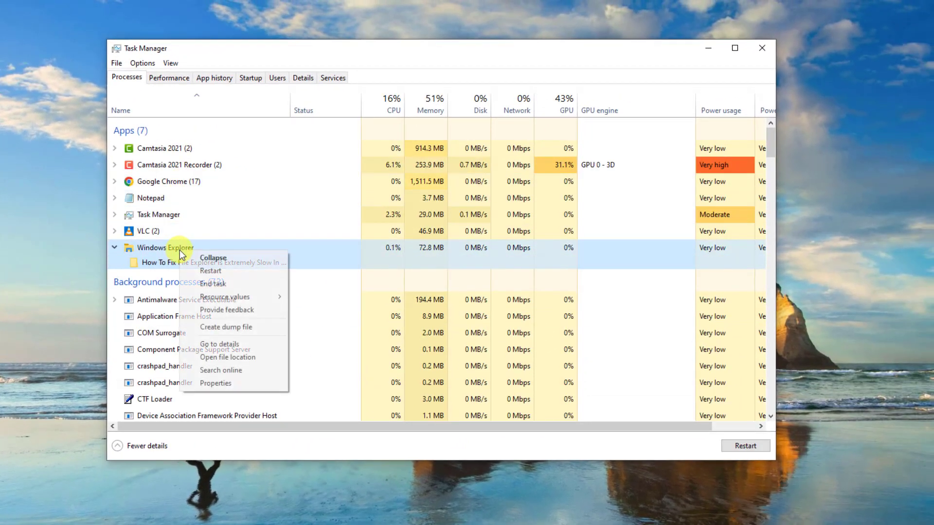
pyautogui.click(210, 270)
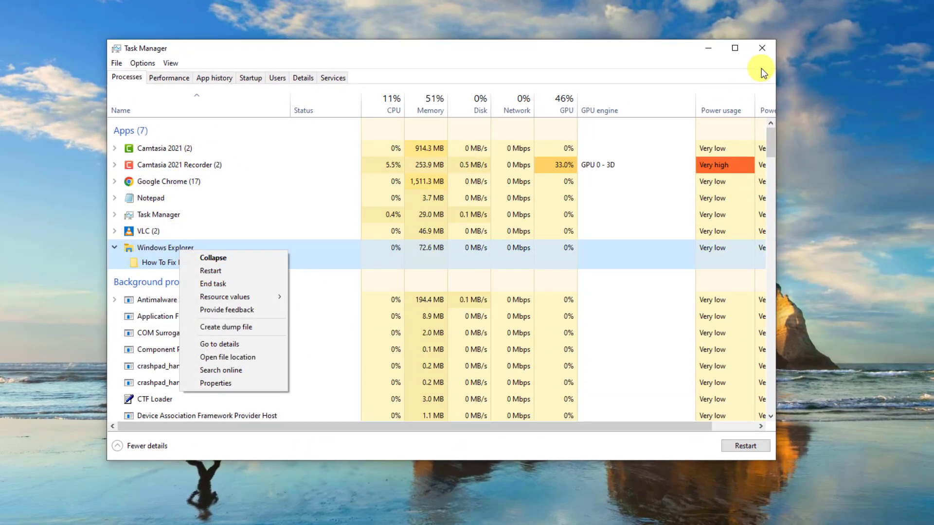
pyautogui.click(762, 48)
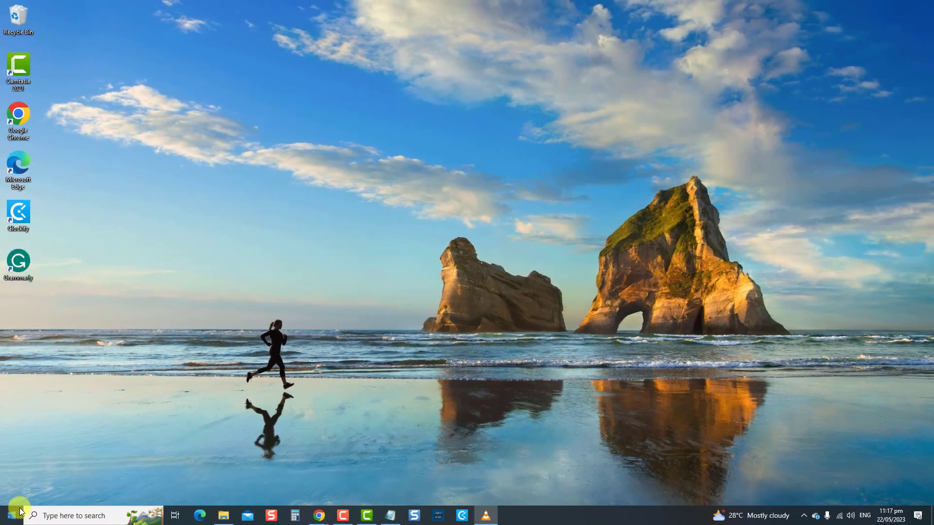
pyautogui.click(15, 510)
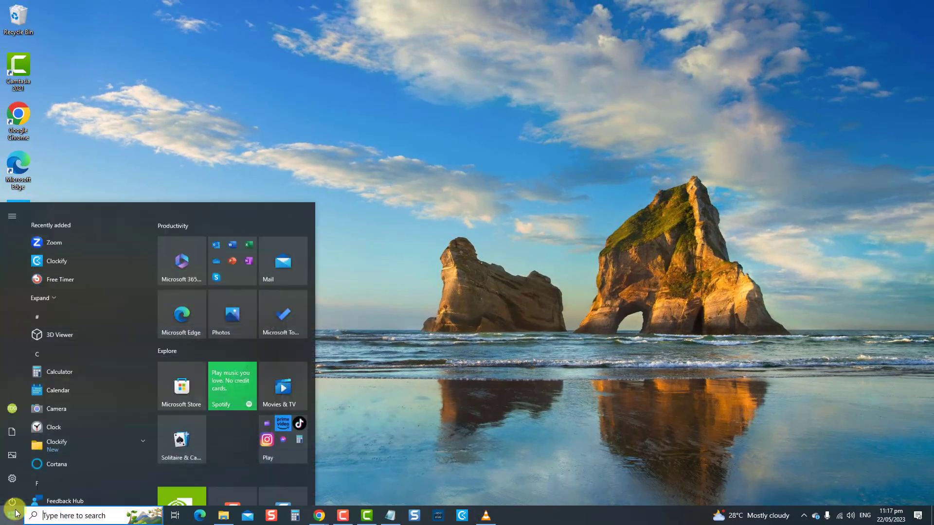
pyautogui.click(13, 485)
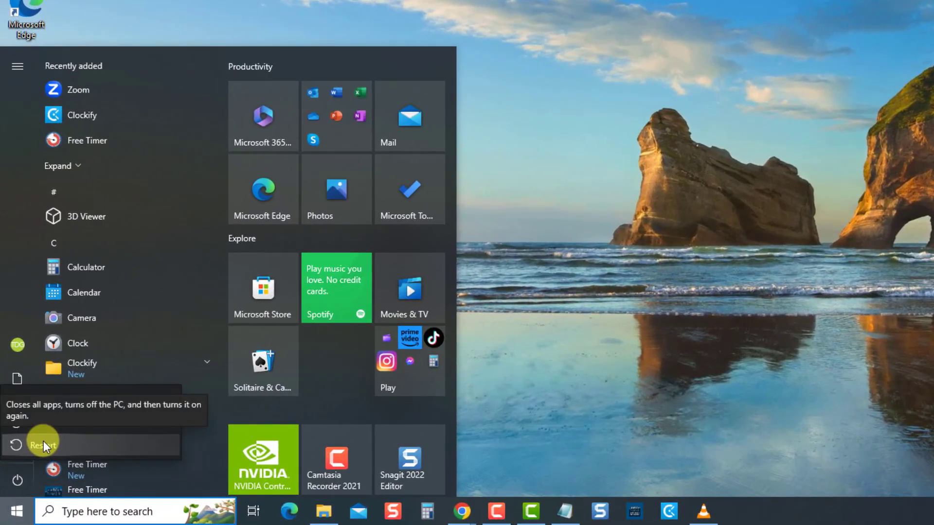
pyautogui.click(817, 235)
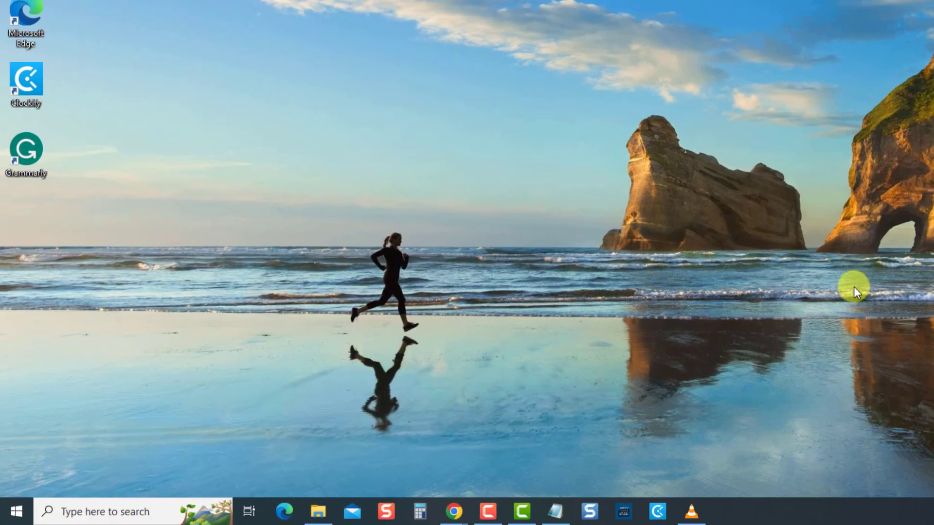